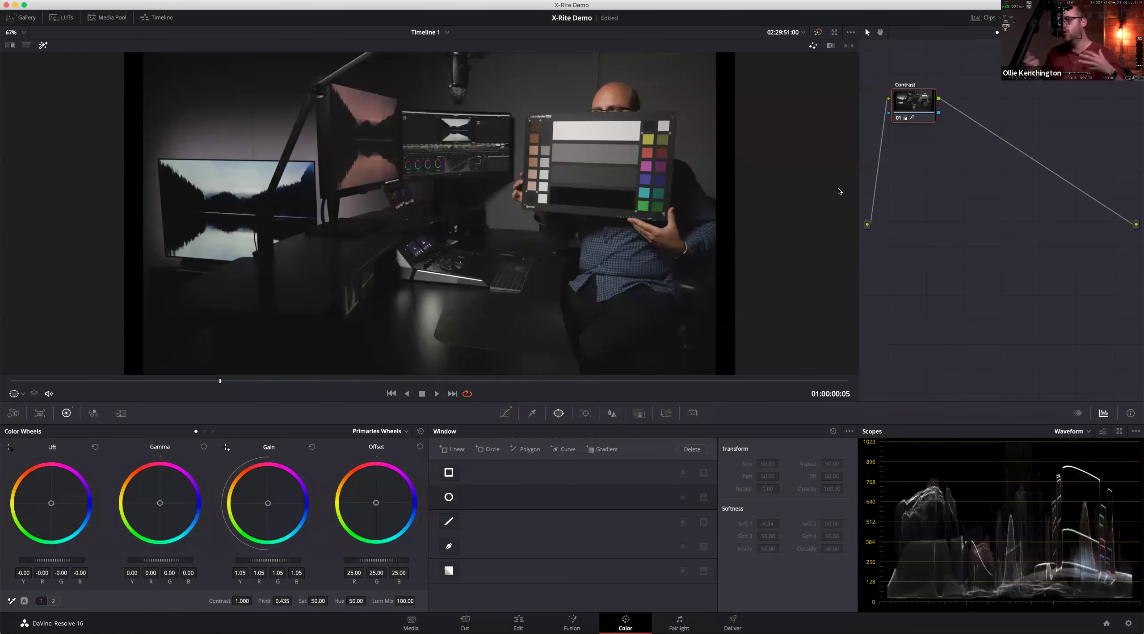
- Save the project and add a serial node labelled "Colour" after the Contrast node
key("super+s")
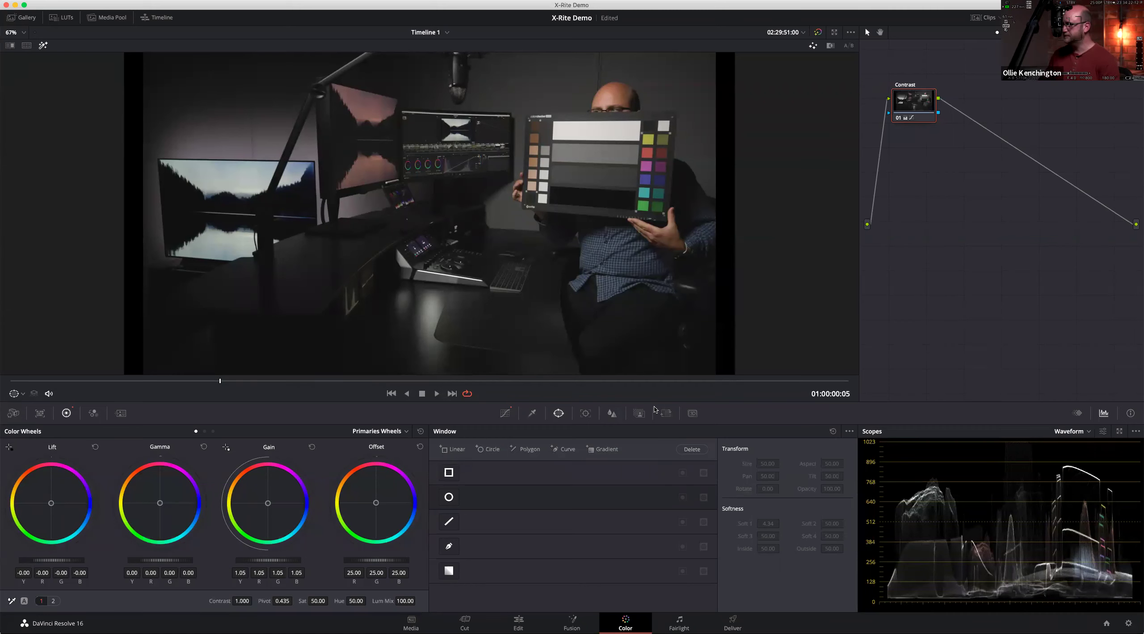
scroll(649, 169, "up", 2)
scroll(648, 169, "up", 4)
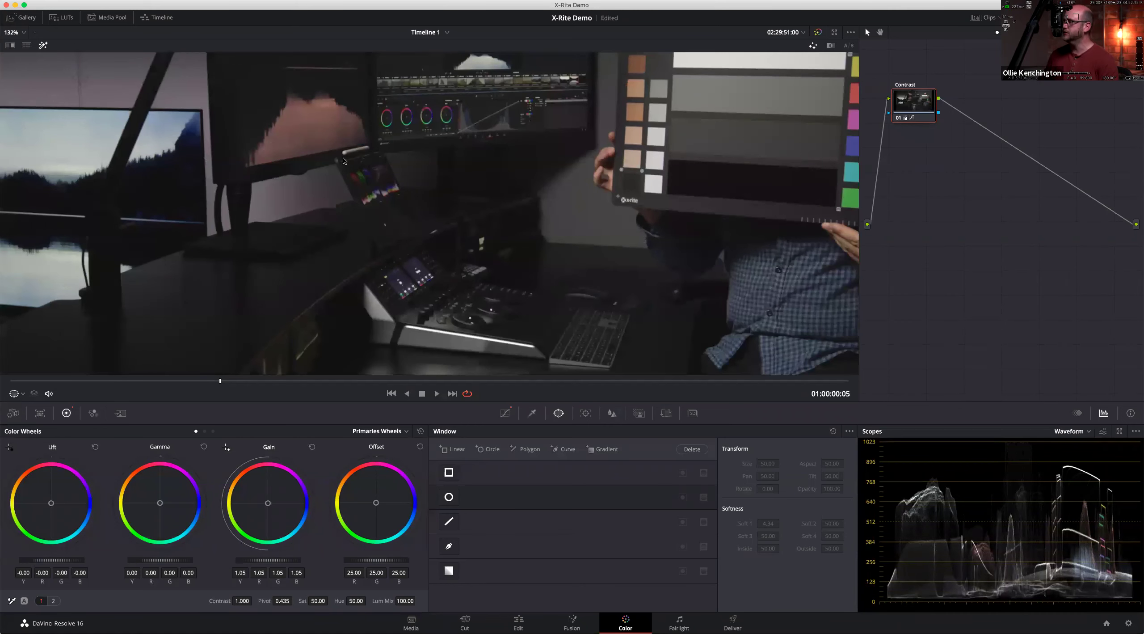
scroll(438, 218, "up", 3)
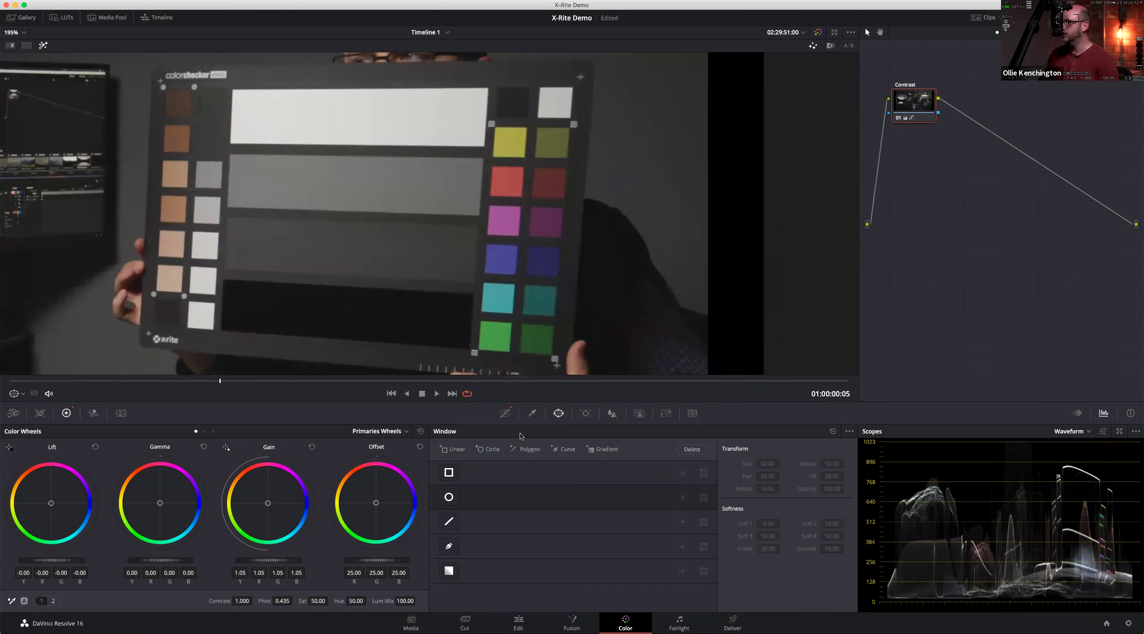
key("alt+s")
type("Colour")
key("Return")
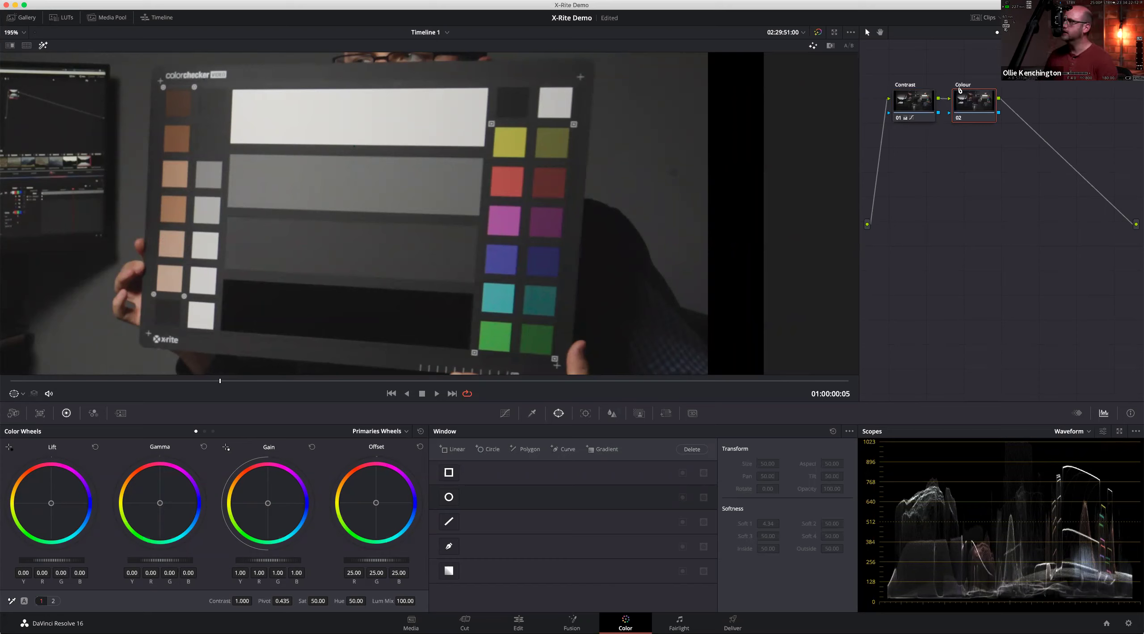
- Draw a closed four-point curve window around the chart's saturated chip column, from the yellow chip down to the green chip
left_click(448, 547)
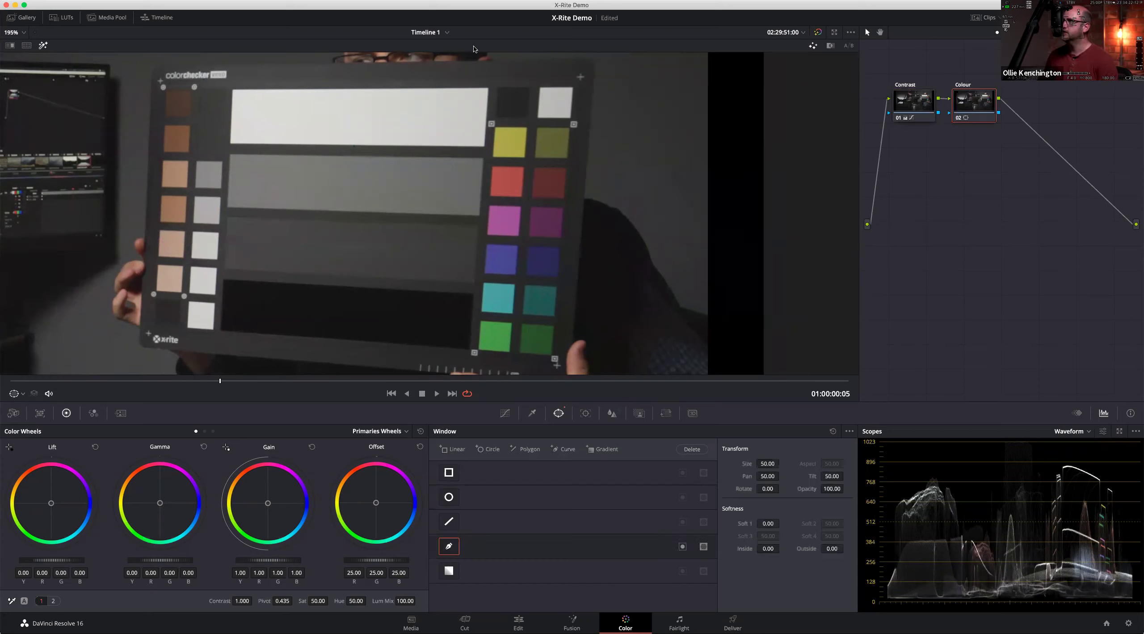
left_click(495, 129)
left_click(478, 349)
left_click(509, 351)
left_click(526, 129)
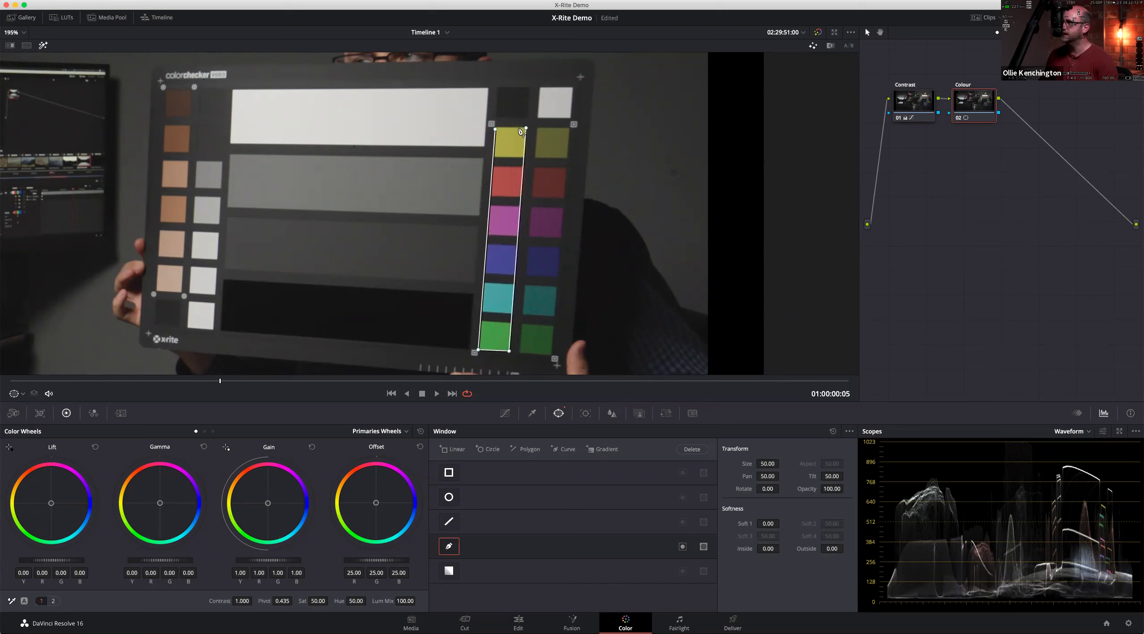
left_click(495, 129)
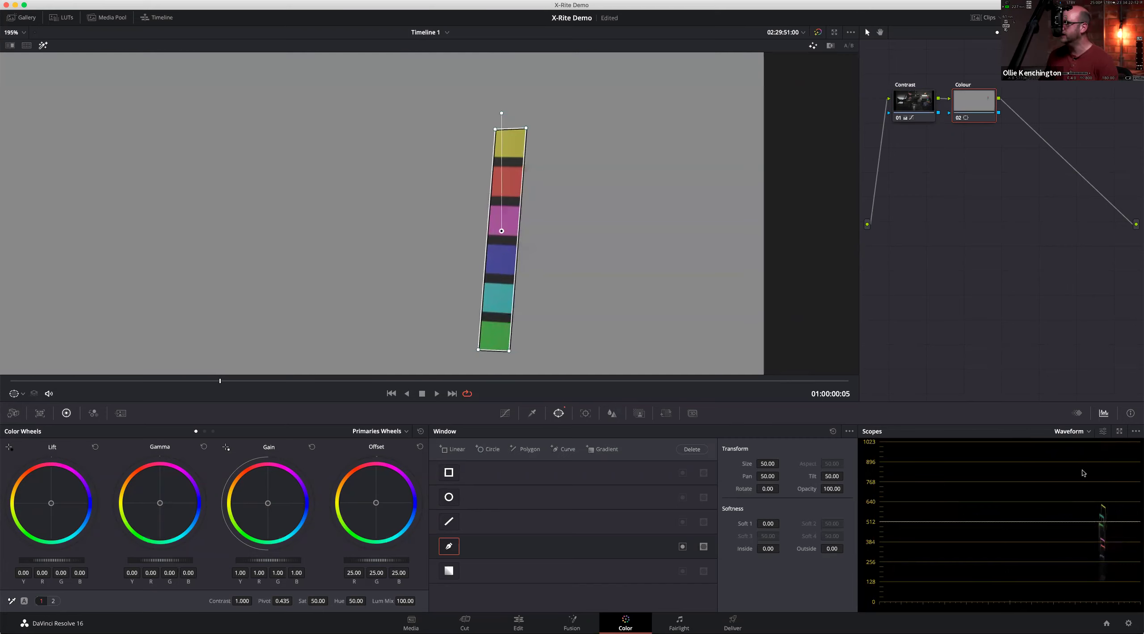
- Switch the scope to Vectorscope with 2x zoom on and the skin tone indicator off
left_click(1087, 432)
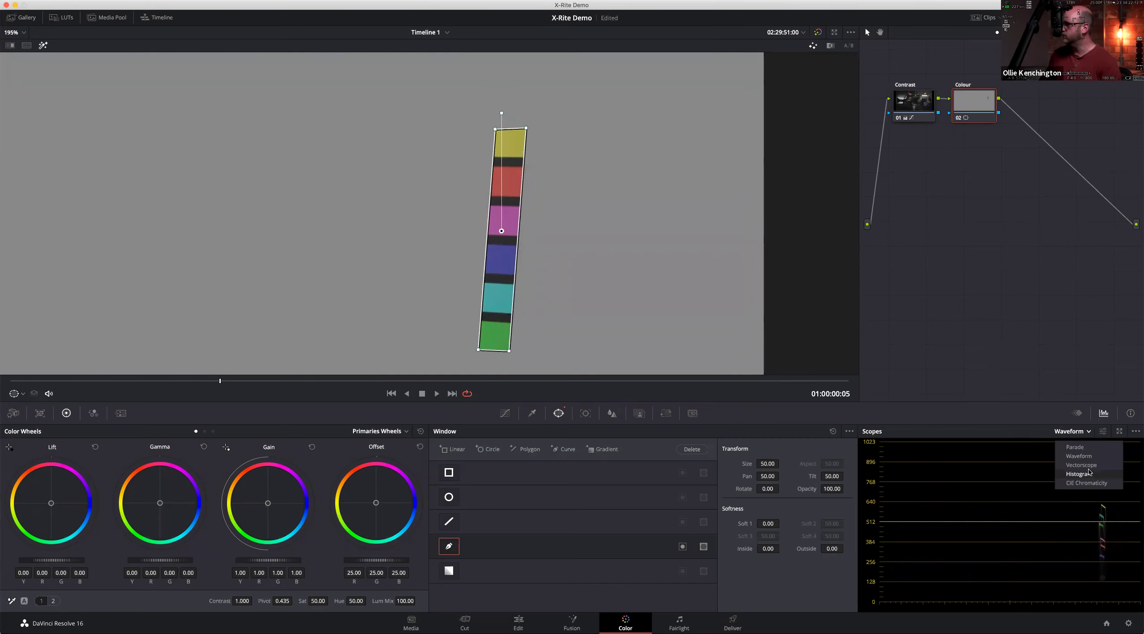
left_click(1090, 466)
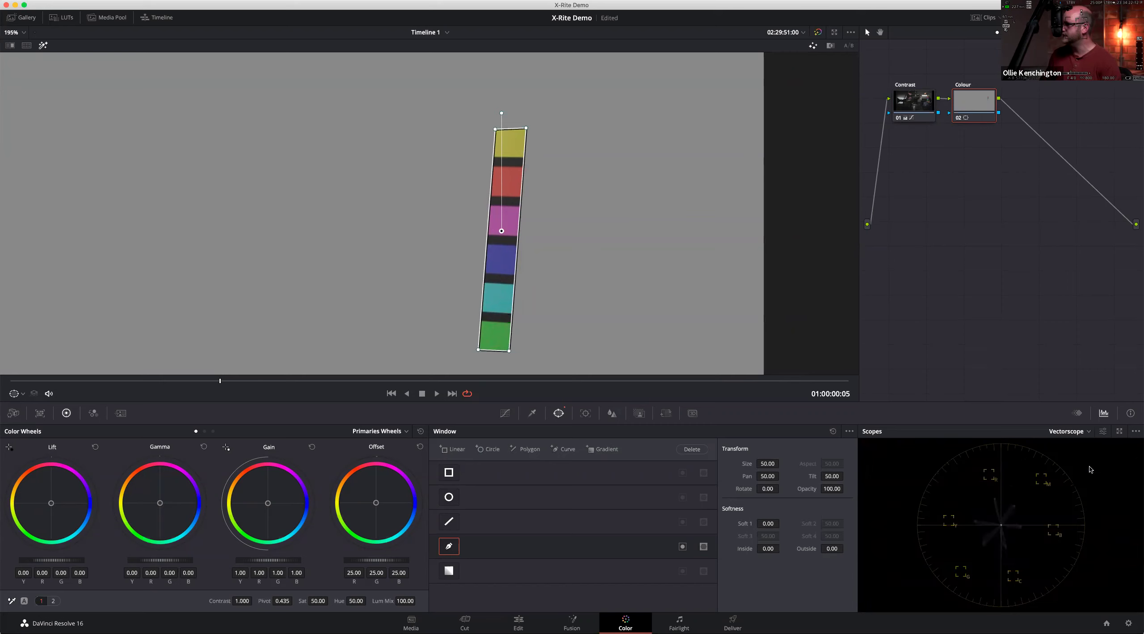
left_click(1101, 432)
left_click(1061, 559)
left_click(1063, 567)
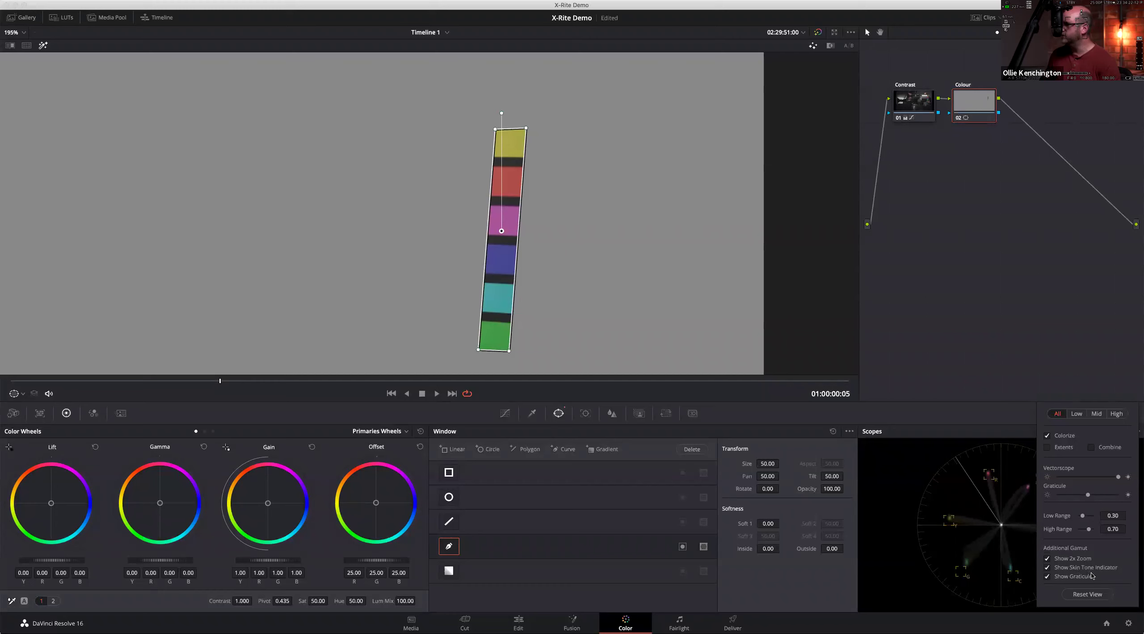
left_click(1063, 568)
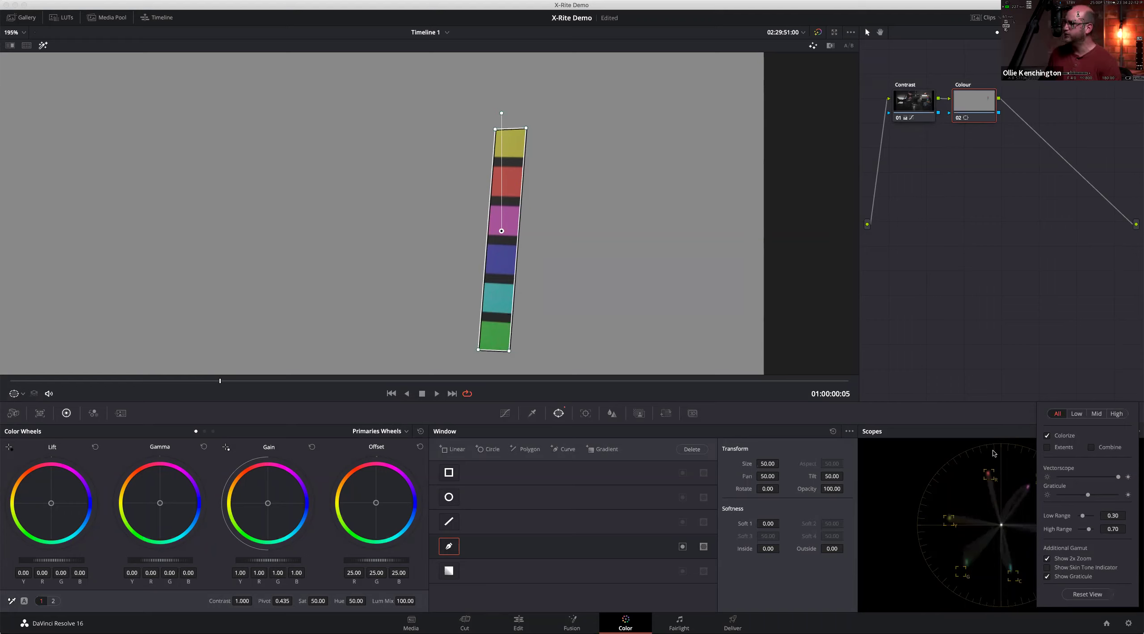
left_click(987, 414)
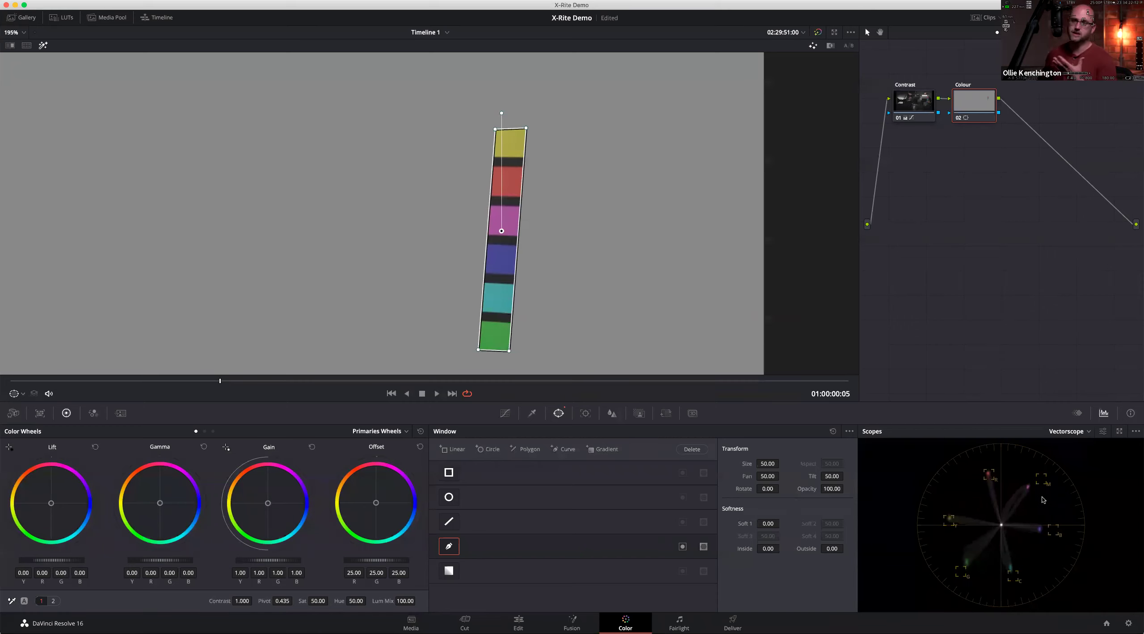
- Align the chip traces with the vectorscope targets using Hue Vs Sat and Hue Vs Hue, setting magenta saturation 1.30 and hue rotate 7.47; save
key("alt+c")
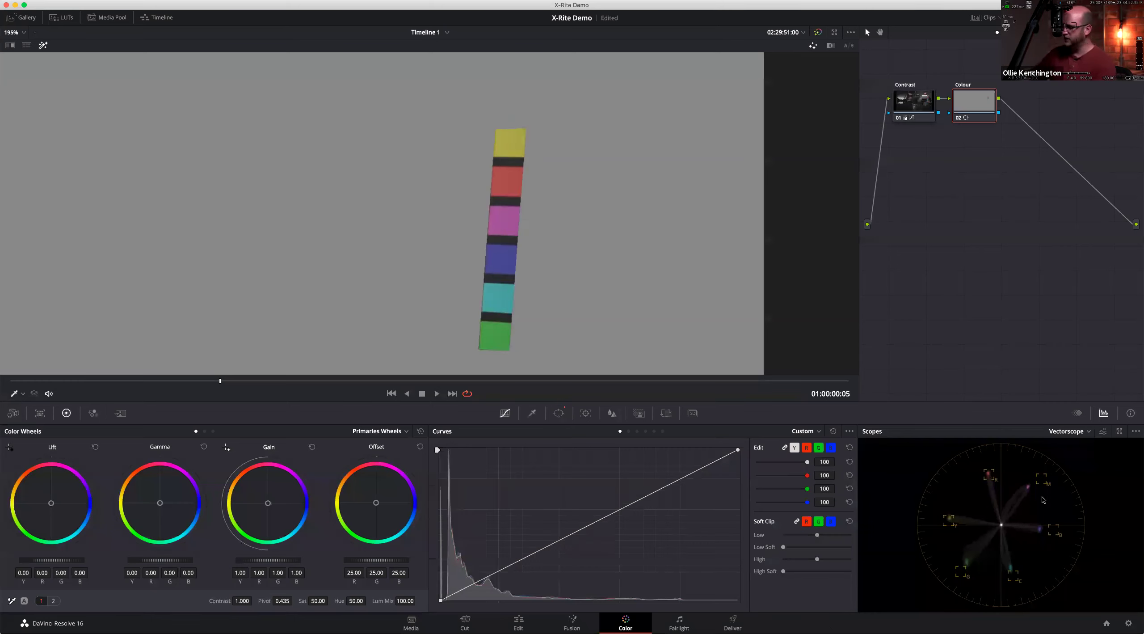
key("alt+c")
key("alt+c")
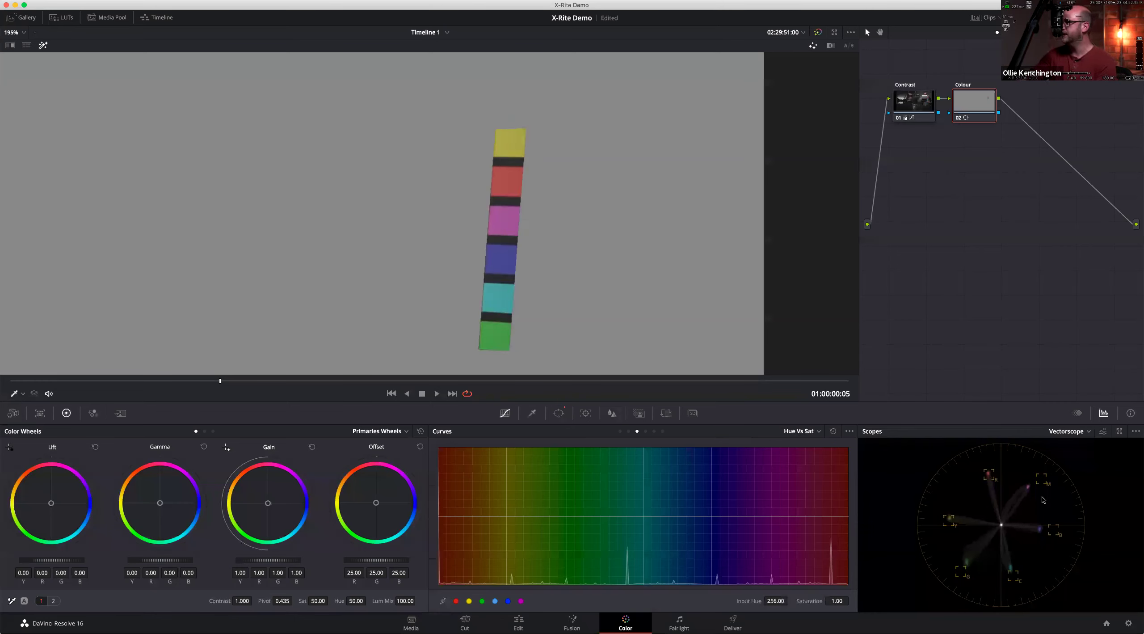
key("alt+shift+c")
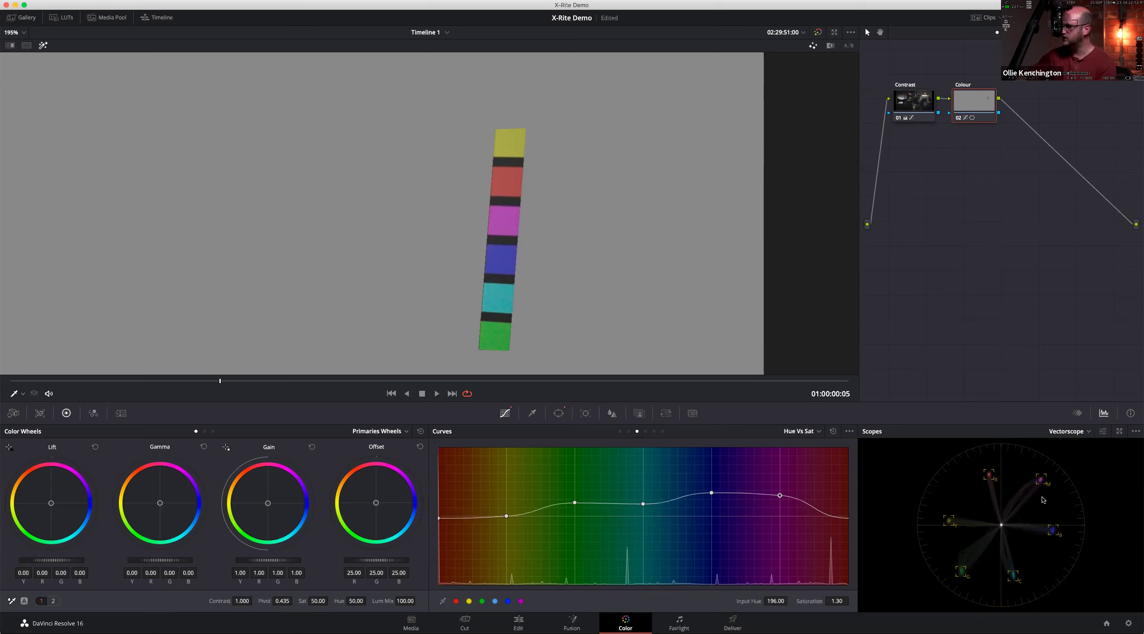
key("super+s")
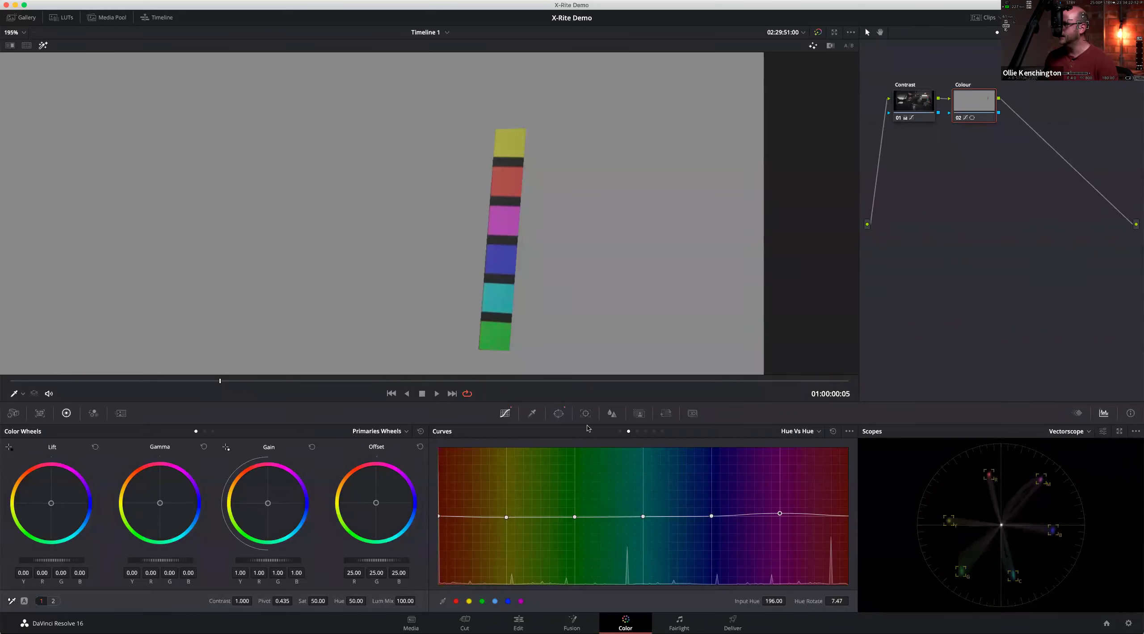
- Turn off the curve window on the Colour node, check the whole corrected frame and save the project
left_click(558, 413)
left_click(442, 550)
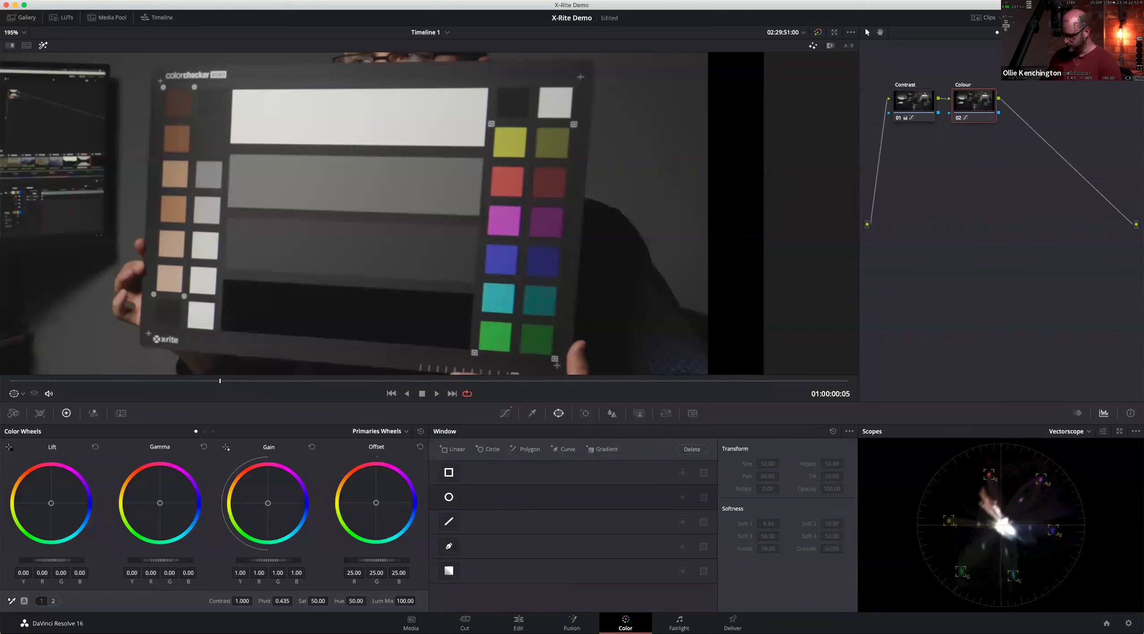
key("shift+z")
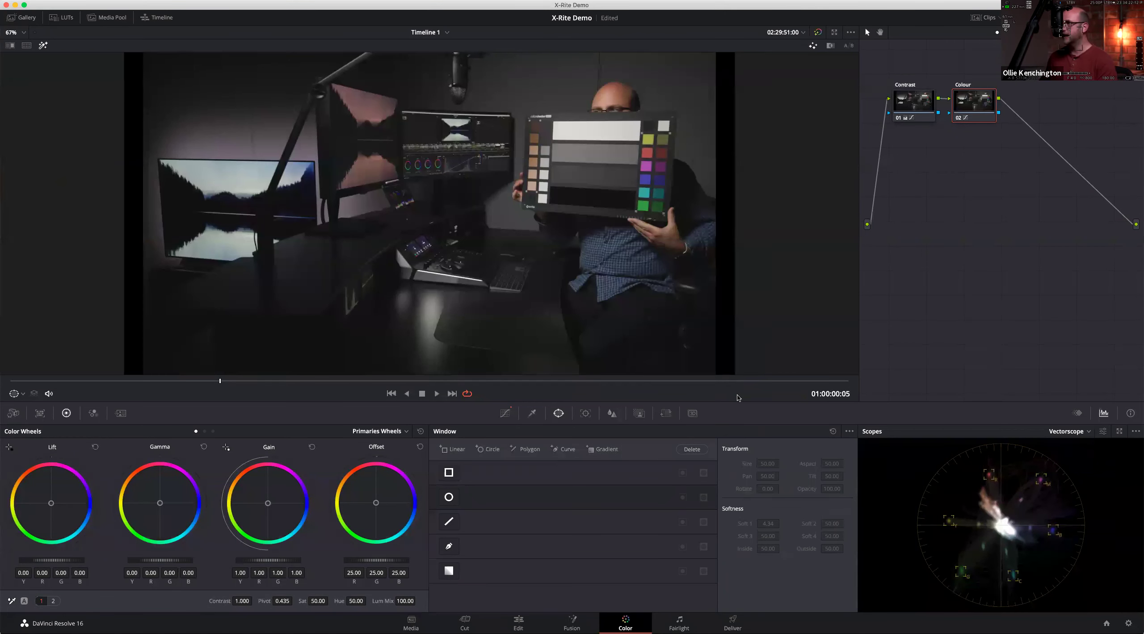
key("super+f")
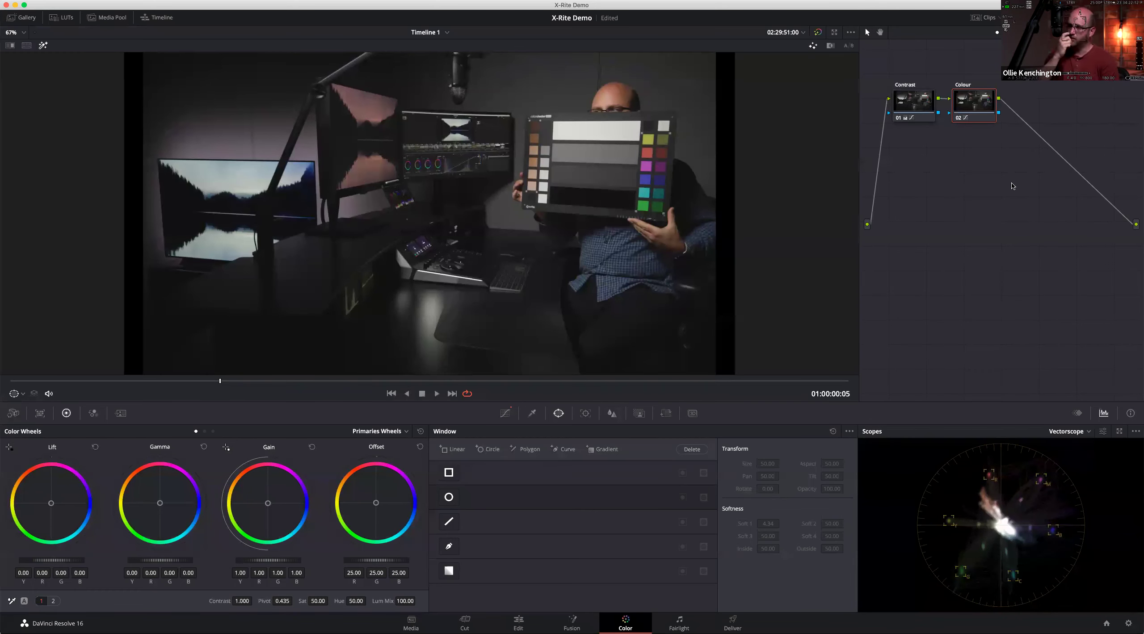
key("super+s")
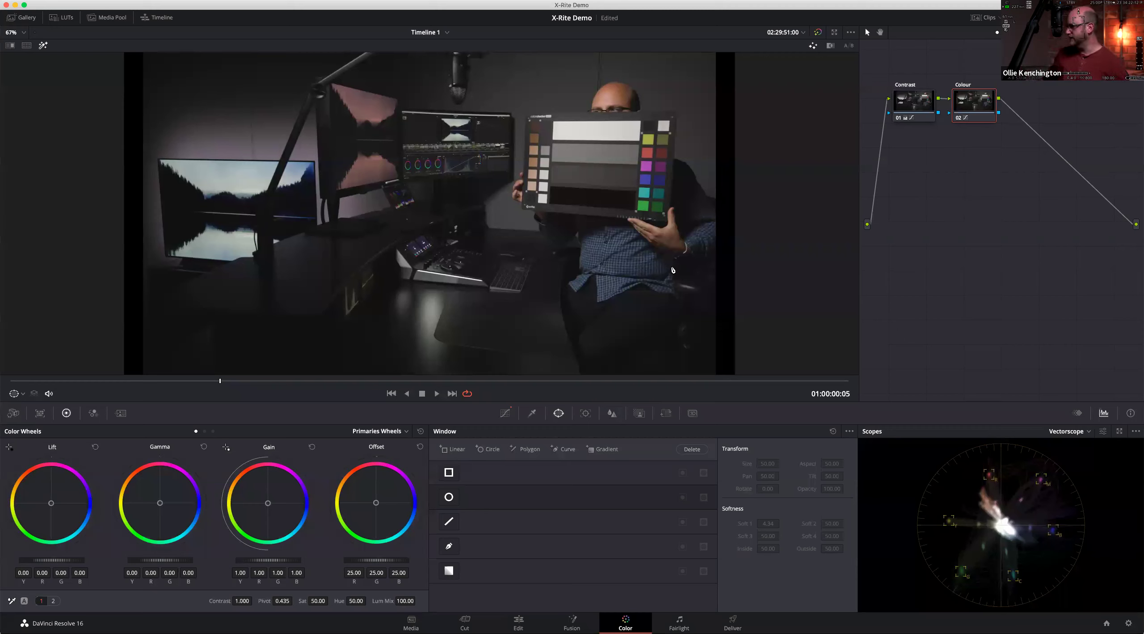
- Add a serial node after Colour and sample the man's forehead and the chart's skin chips with the HSL qualifier
key("alt+s")
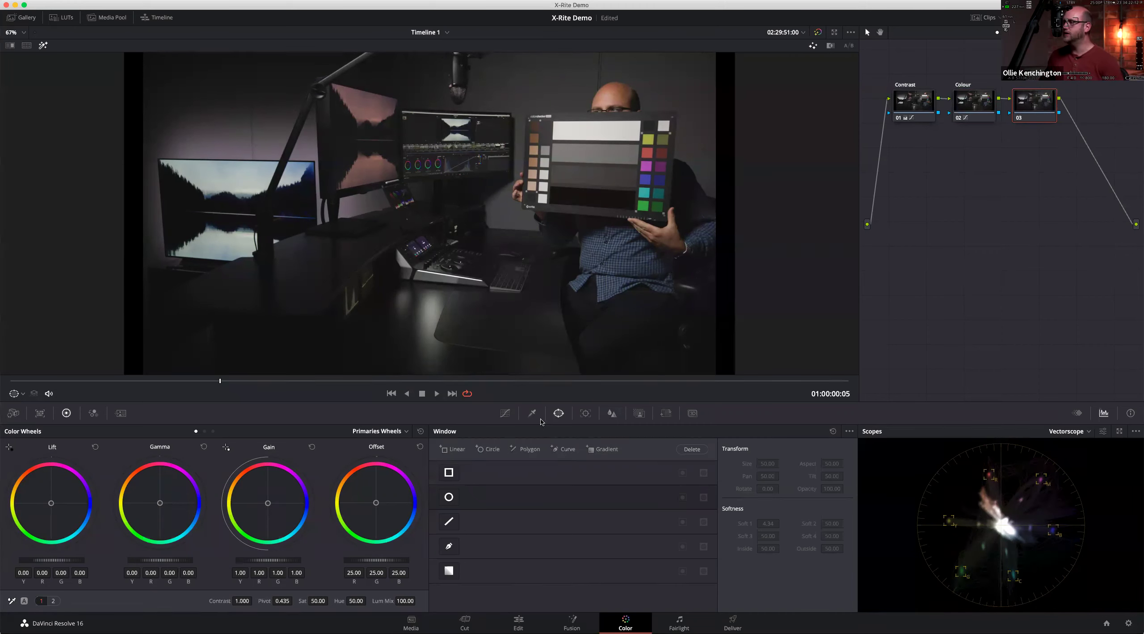
left_click(614, 96)
mouse_move(614, 96)
left_mouse_down()
mouse_move(529, 132)
mouse_move(537, 127)
left_mouse_up()
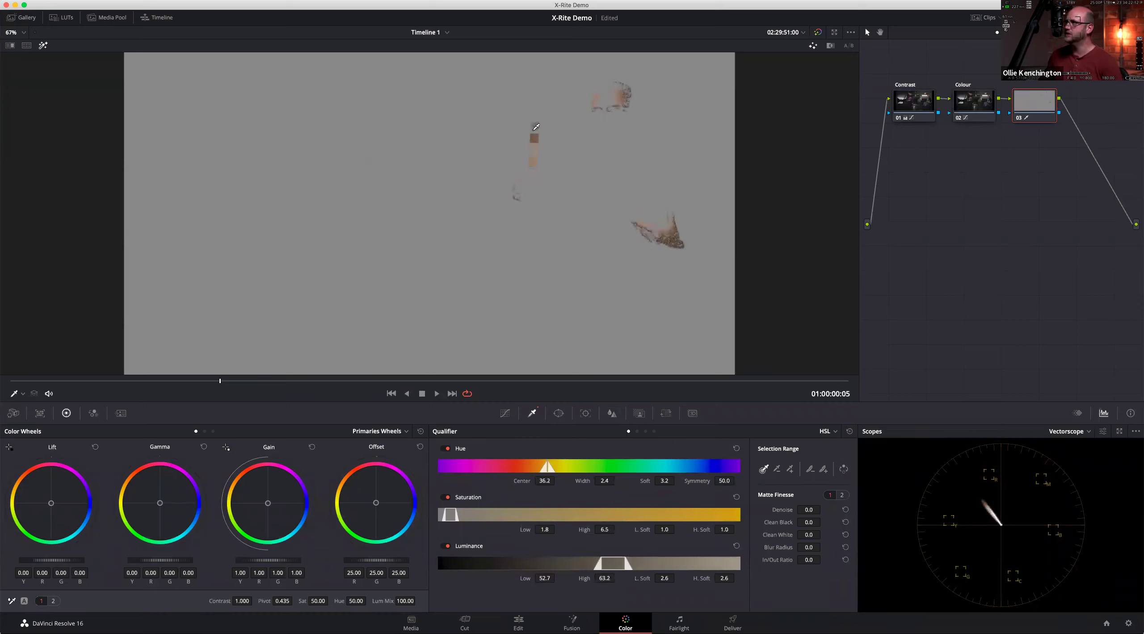
left_click(537, 136)
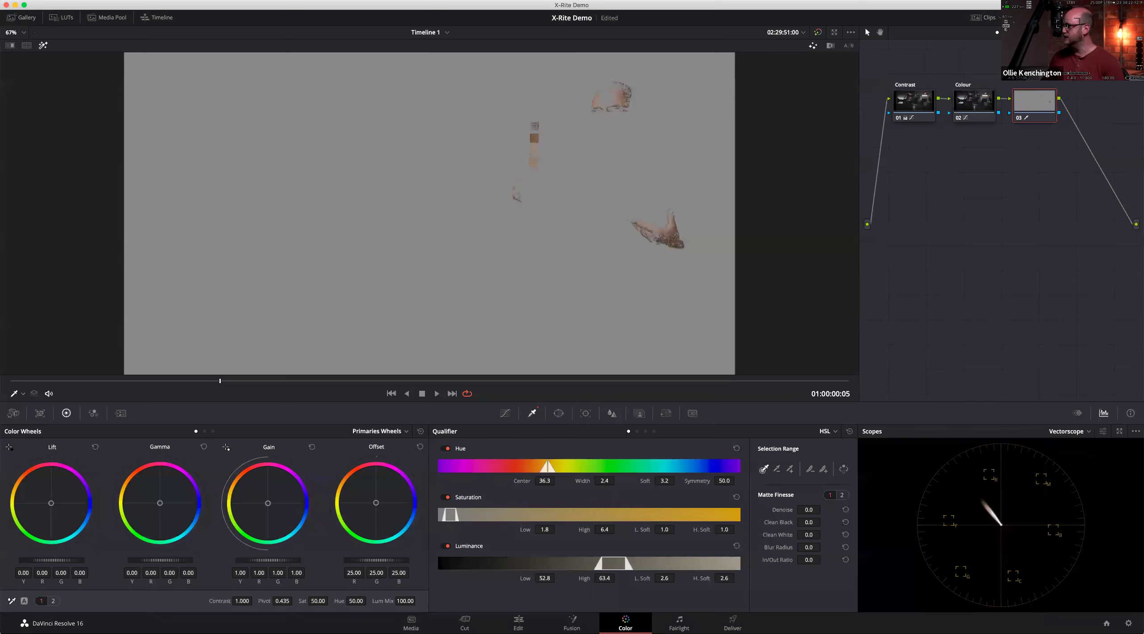
- Turn on the vectorscope's skin tone indicator and resample the forehead skin with the qualifier
left_click(1103, 431)
left_click(1052, 569)
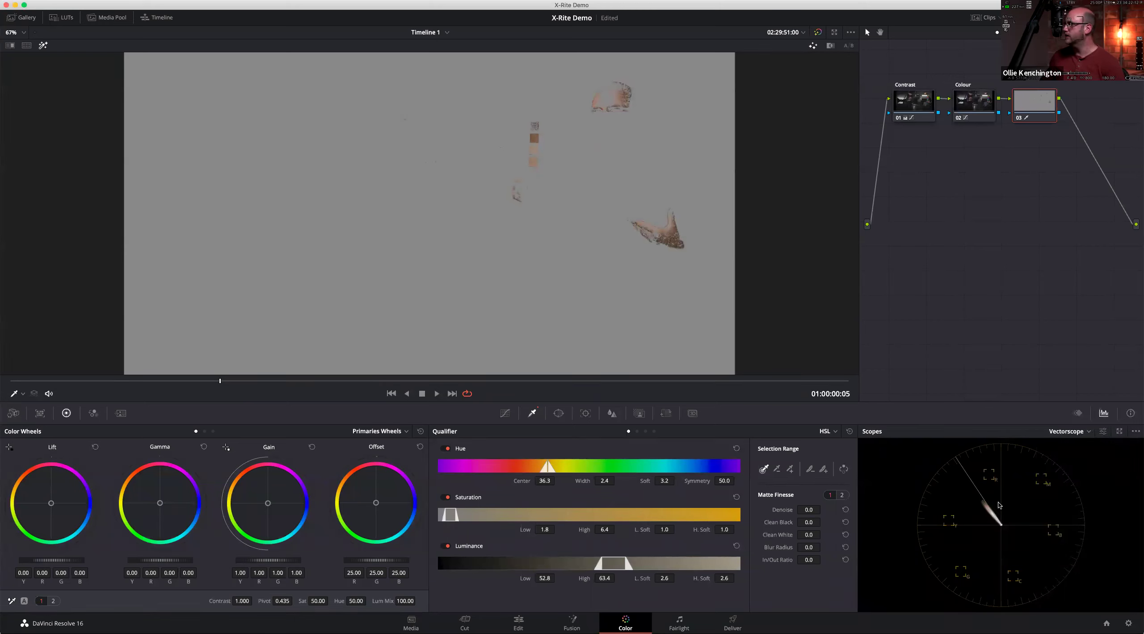
mouse_move(621, 94)
left_mouse_down()
mouse_move(603, 97)
mouse_move(623, 93)
left_mouse_up()
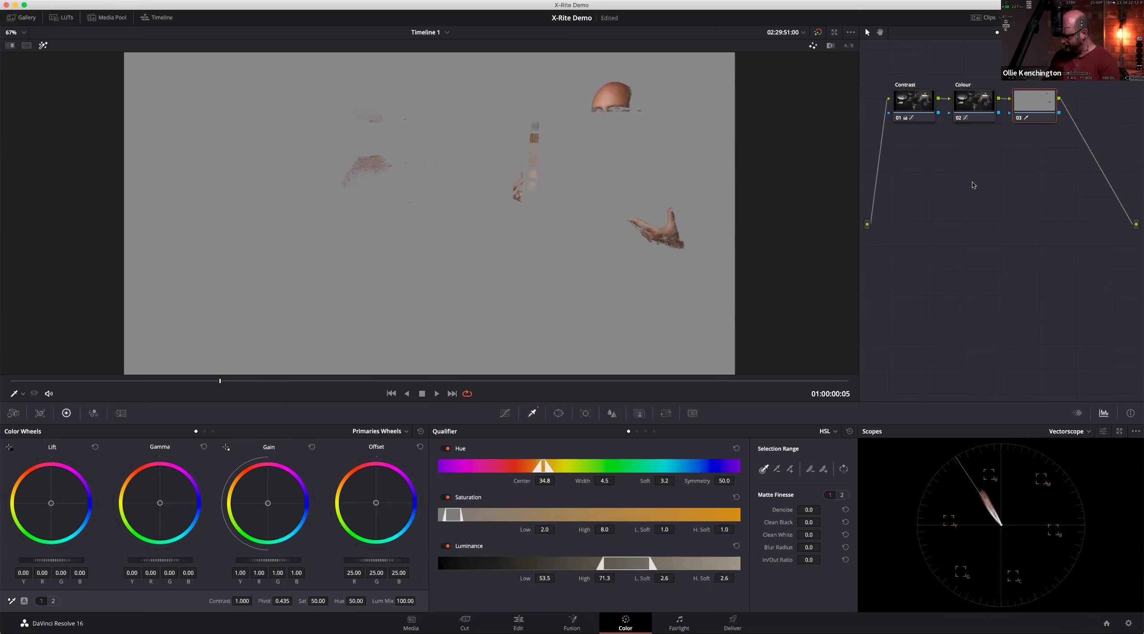
- Reset the grade of the third node to clear its skin qualifier and save the project
key("shift+Home")
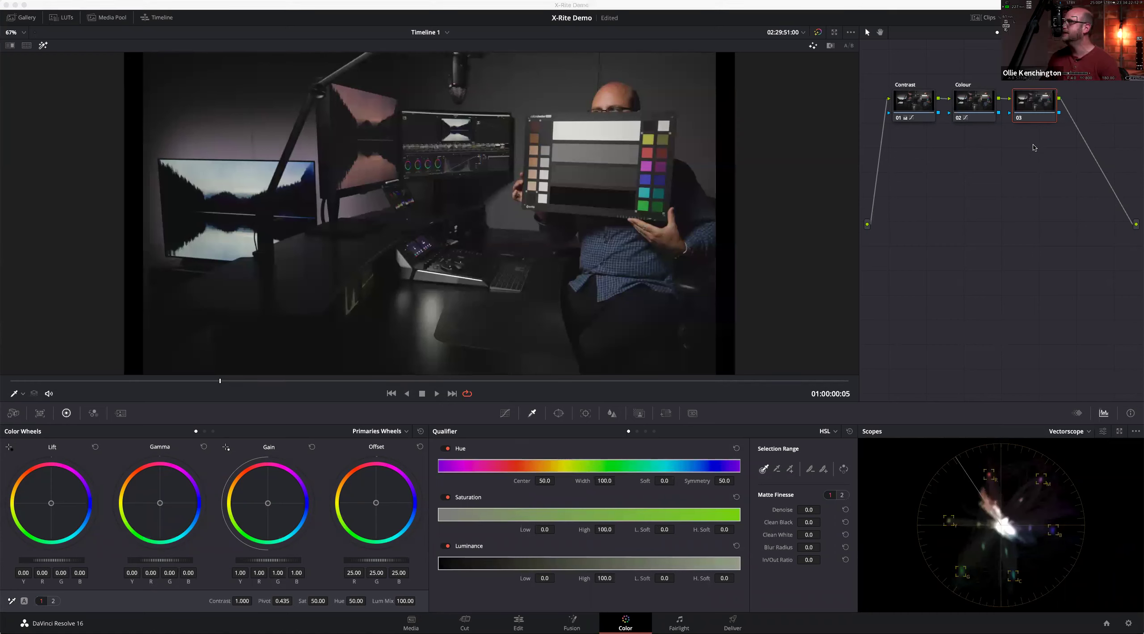
left_click(1051, 142)
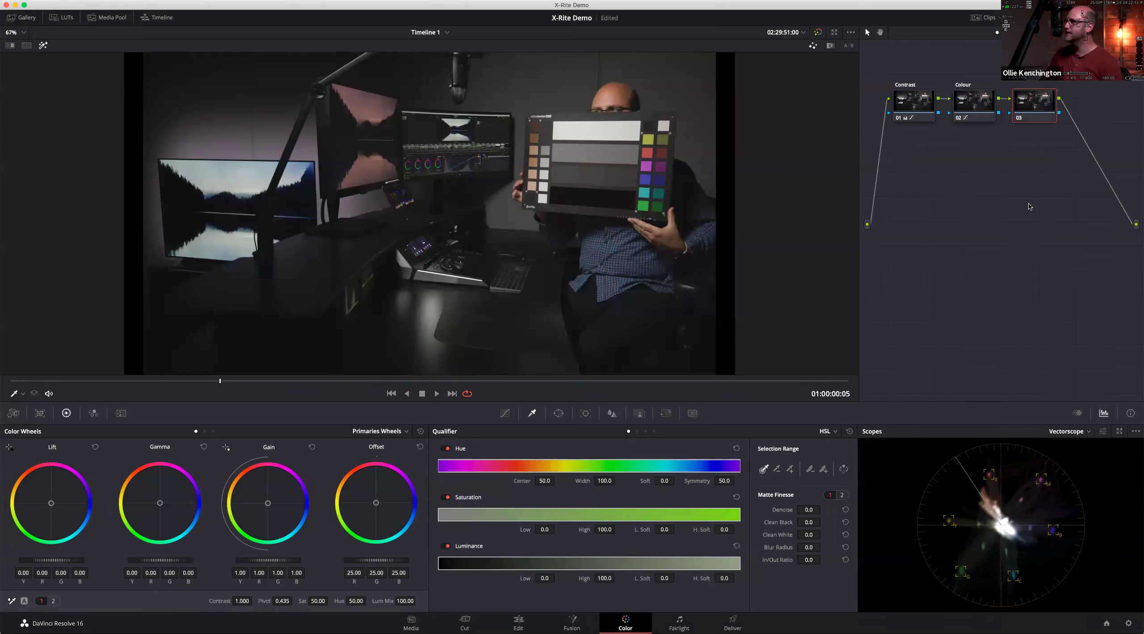
key("super+s")
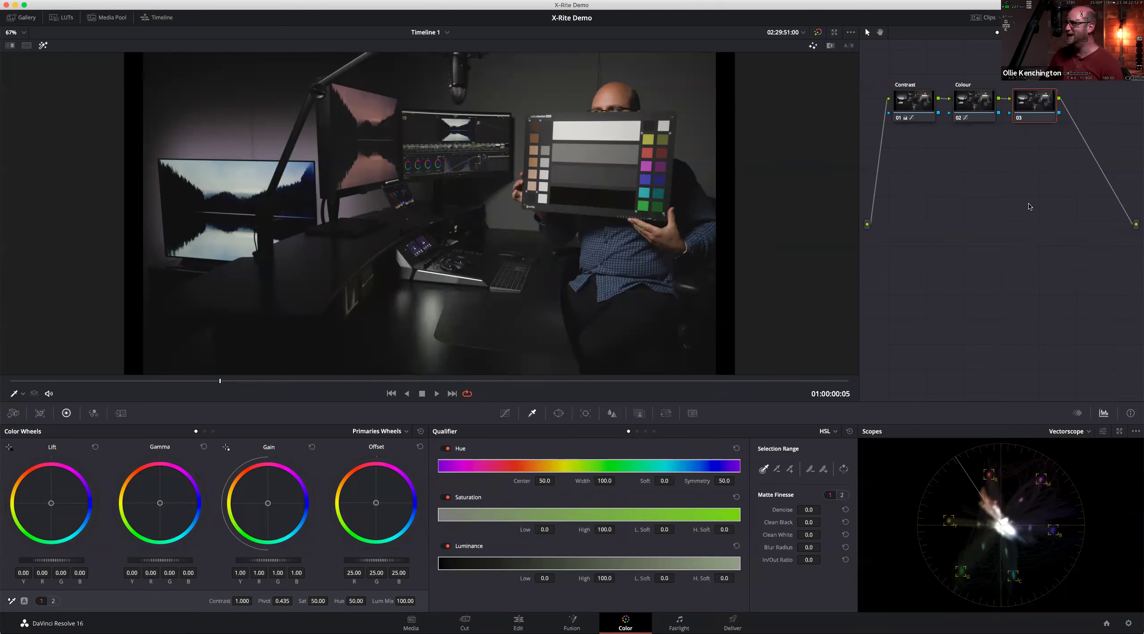